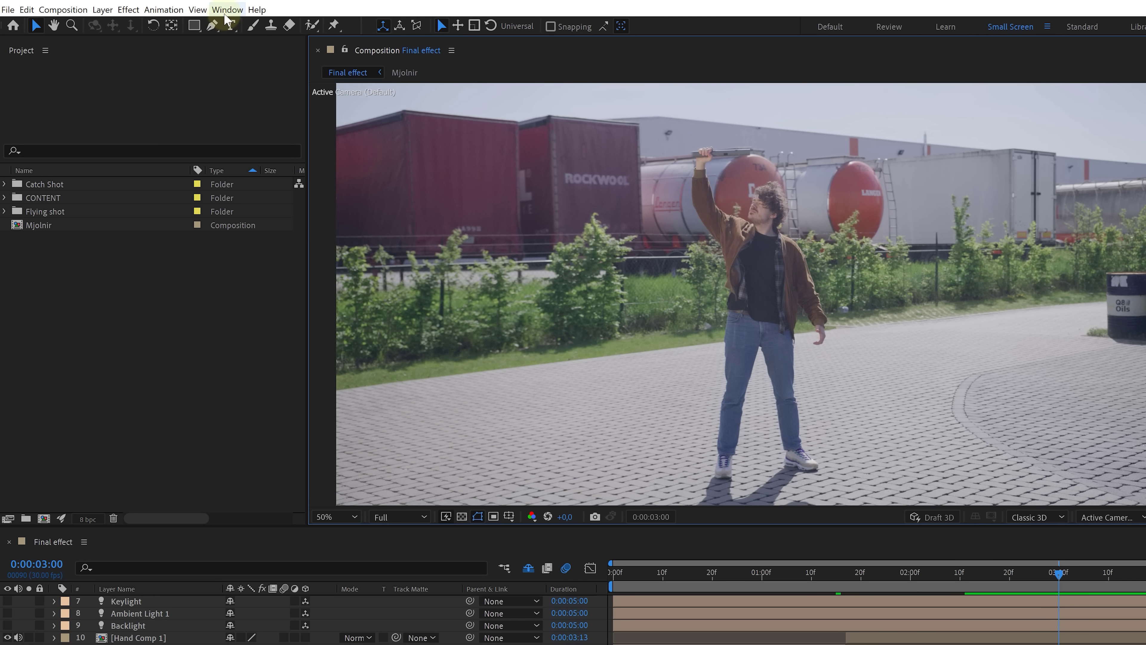
# Step: Open the Review with Frame.io panel from the Window menu and sign in to Frame.io
pyautogui.click(196, 8)
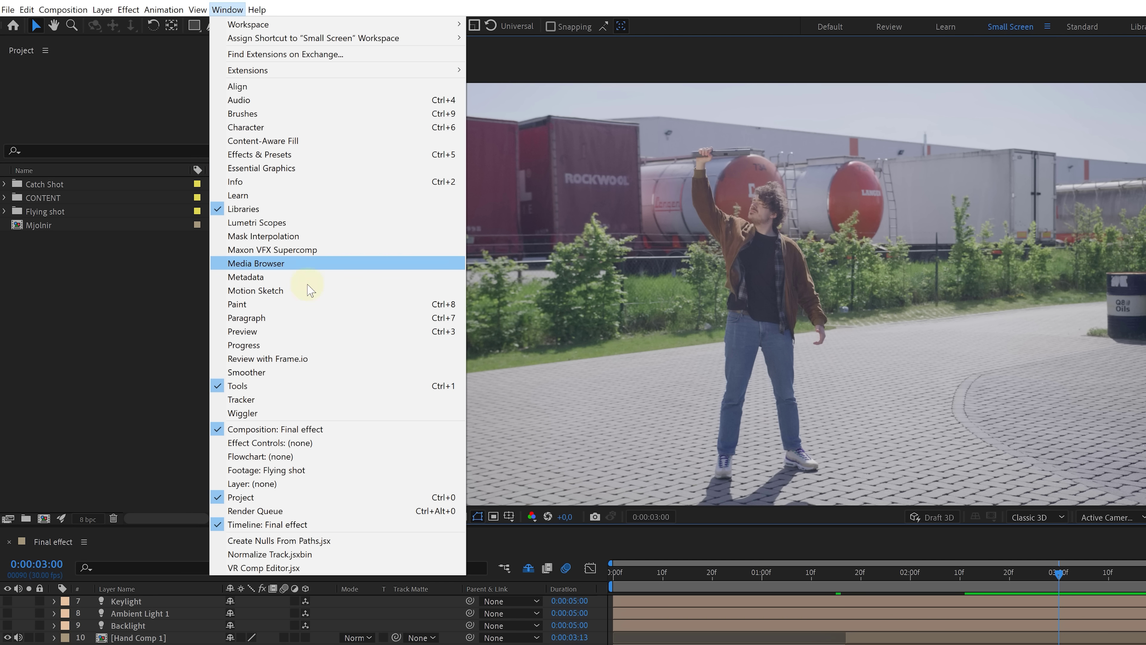
pyautogui.click(260, 359)
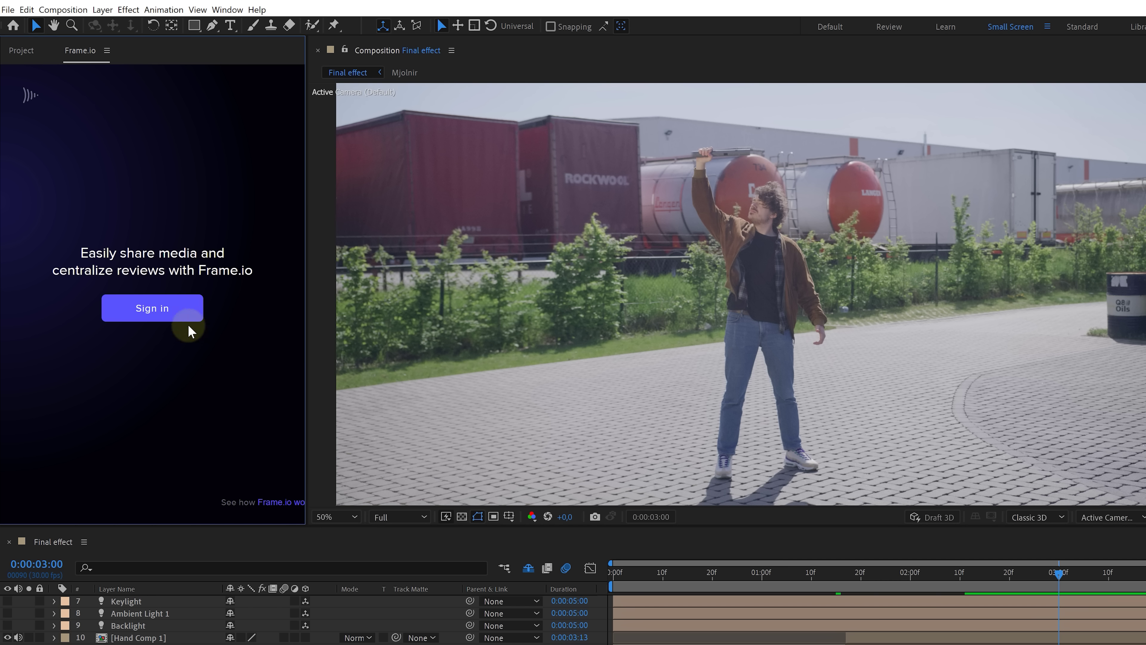
pyautogui.click(163, 319)
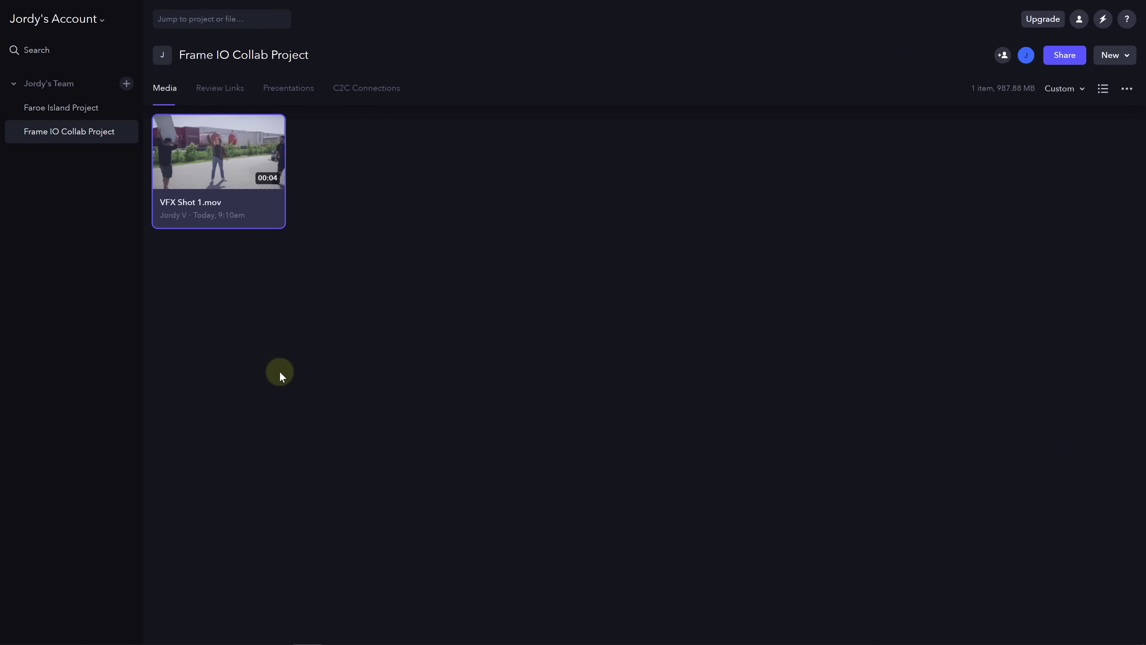
# Step: Open VFX Shot 1.mov and write the comment 'Can you make a shot without the people on the side'
pyautogui.click(225, 173)
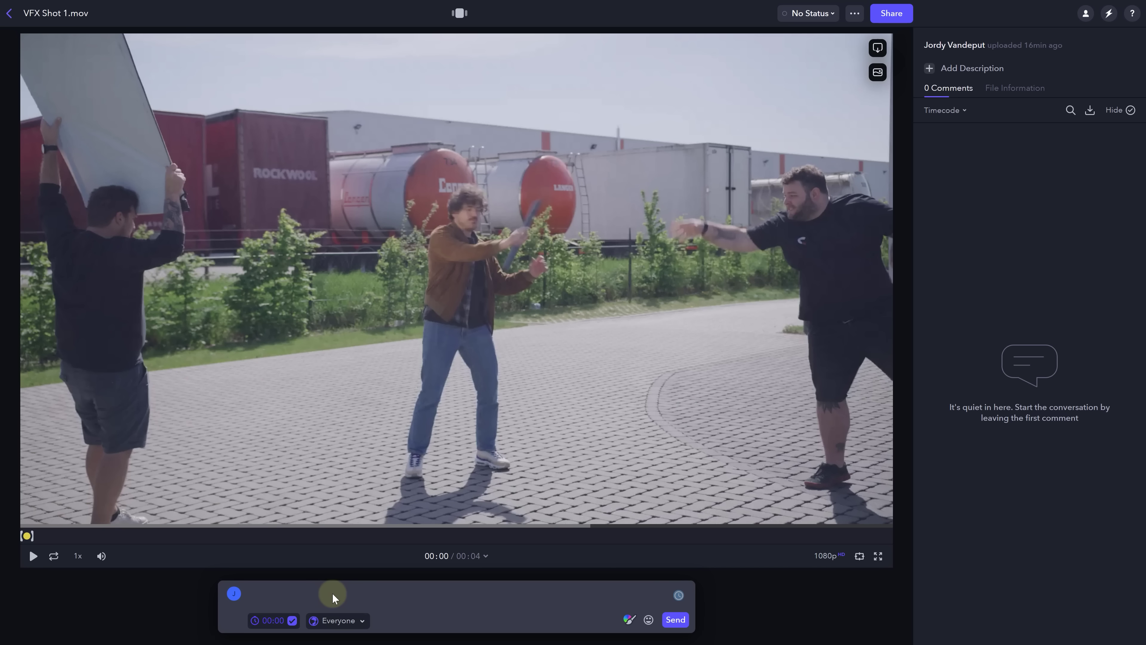
pyautogui.write('Can you make a shot without the people on the side')
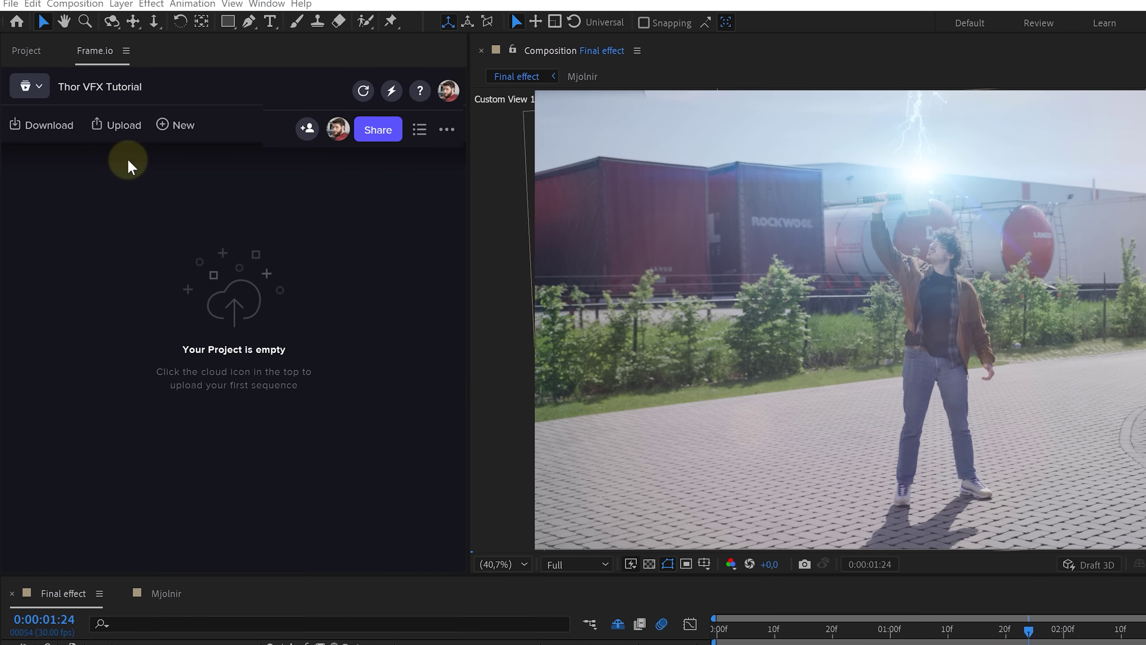
# Step: Show the upload options for the empty Thor VFX Tutorial project
pyautogui.click(125, 133)
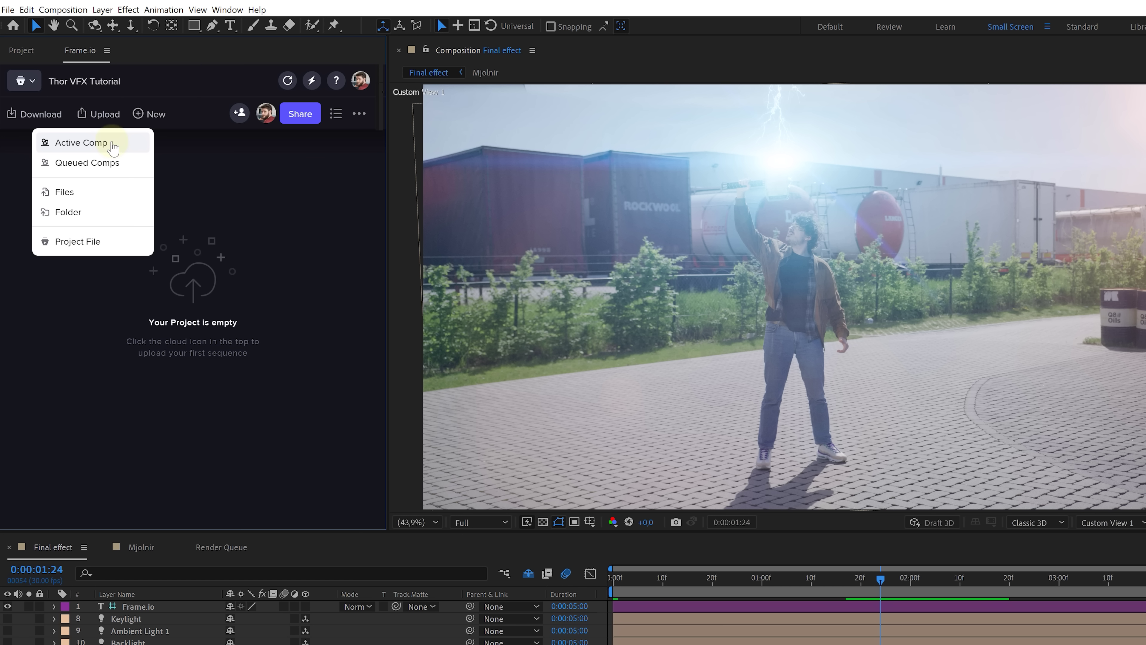
# Step: Upload the active comp named 'Thor Effect' with the H.264 15 Mbps preset
pyautogui.click(124, 147)
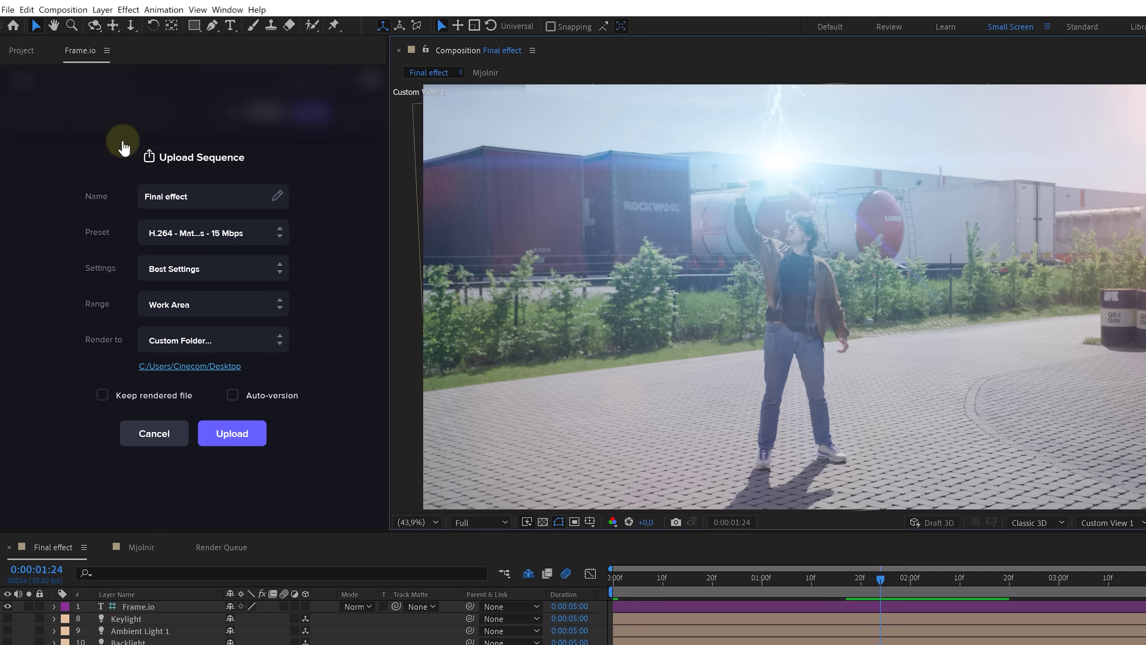
pyautogui.click(201, 199)
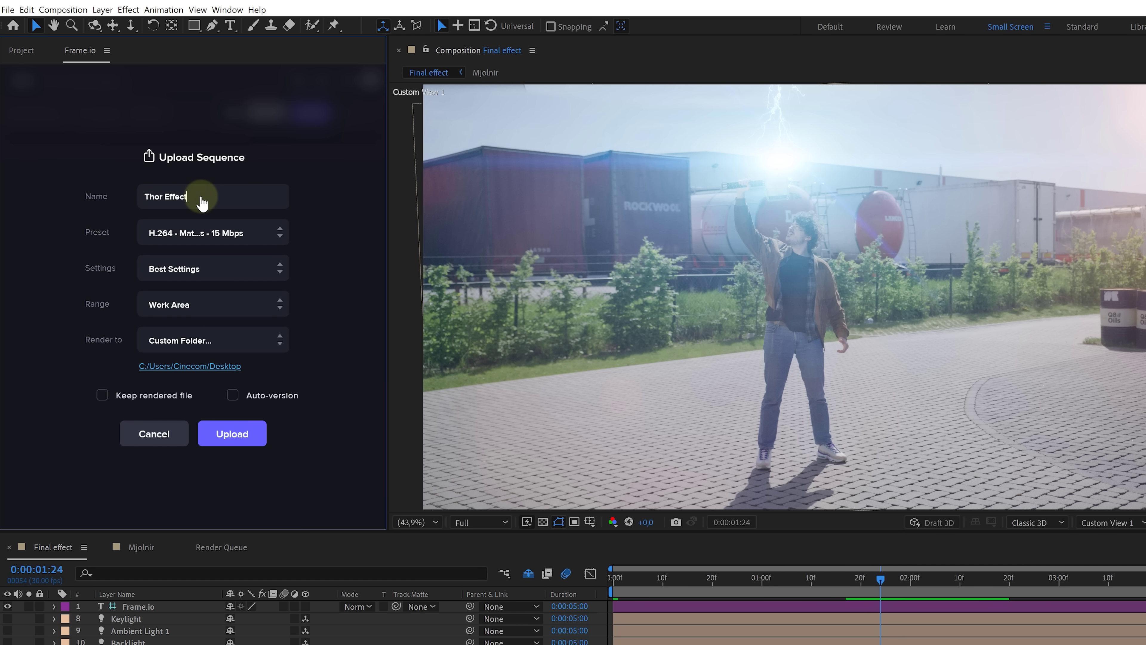
pyautogui.click(233, 234)
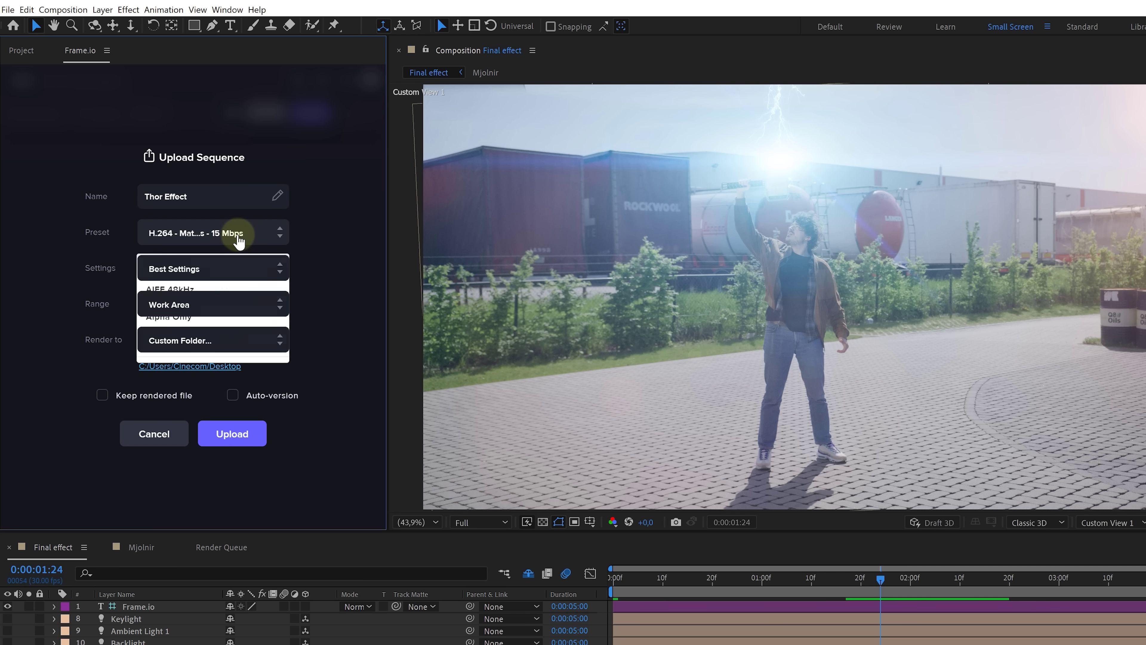
pyautogui.moveTo(285, 285)
pyautogui.mouseDown()
pyautogui.moveTo(289, 345)
pyautogui.moveTo(282, 302)
pyautogui.mouseUp()
pyautogui.click(265, 314)
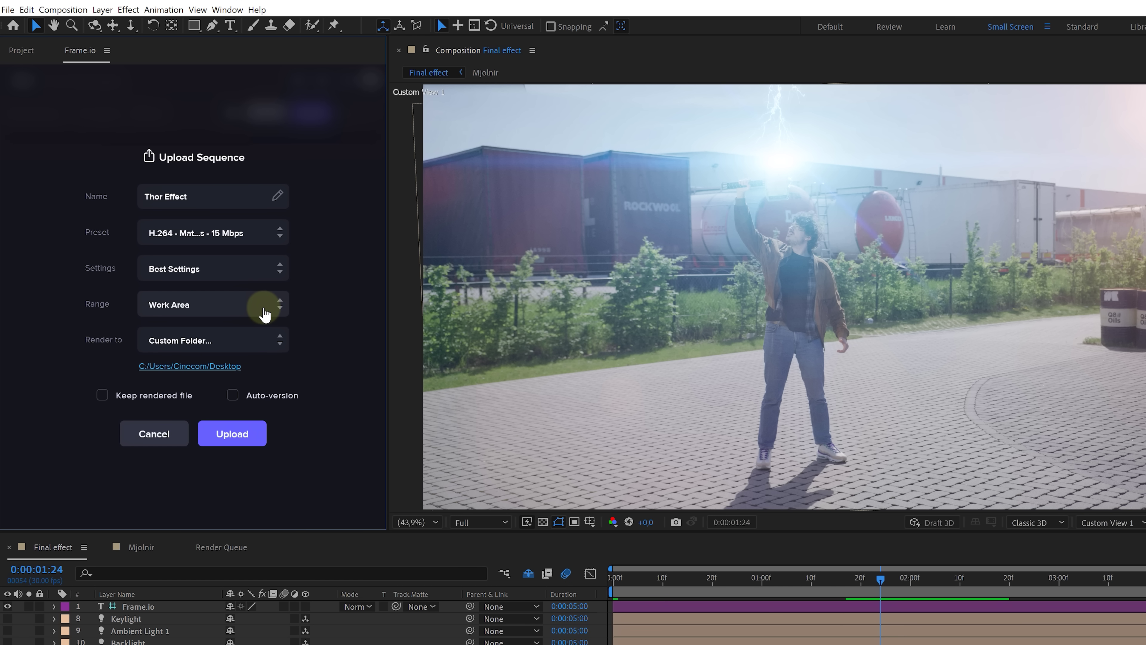
pyautogui.click(235, 438)
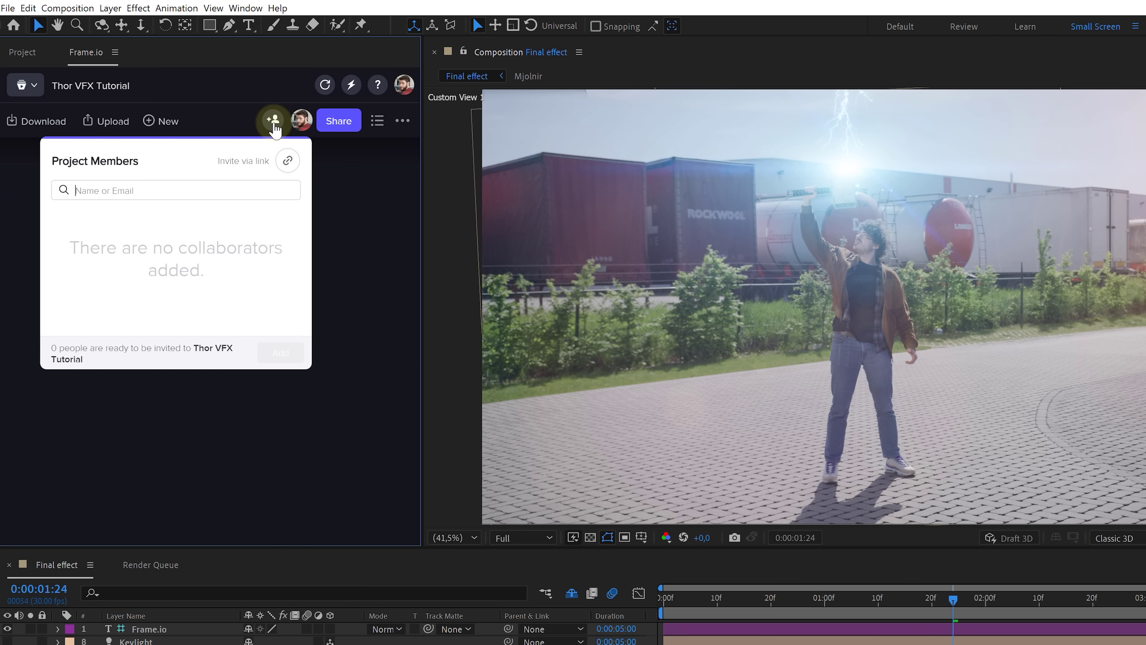
# Step: Search for the team member by name and add them to the Thor VFX Tutorial project
pyautogui.write('yannick')
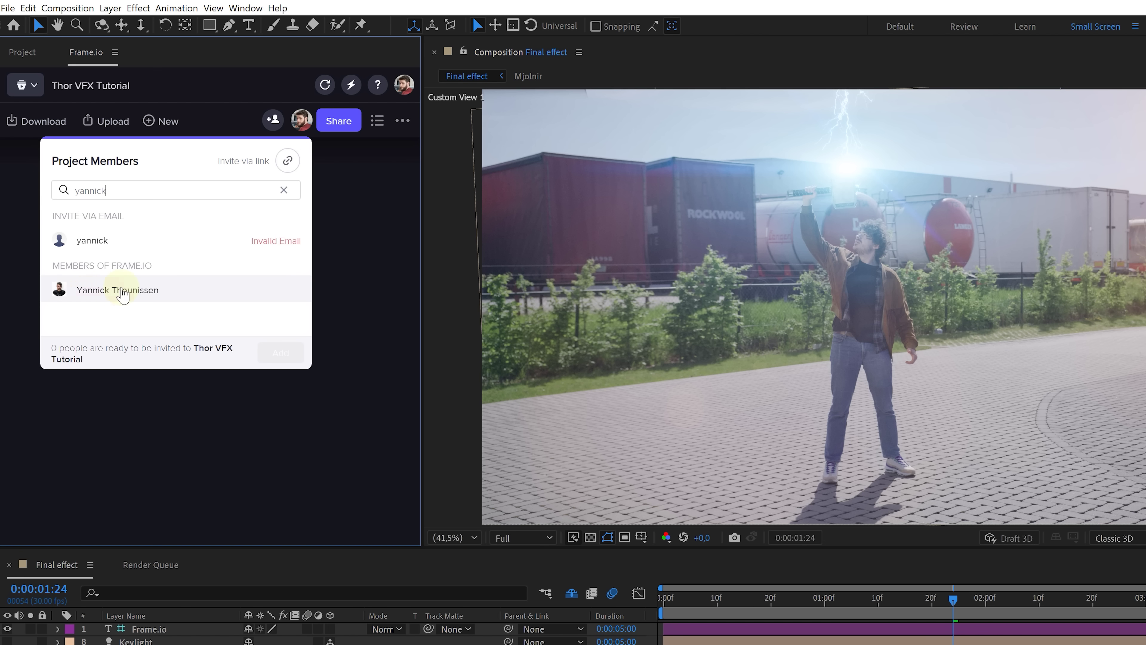
pyautogui.click(146, 298)
pyautogui.click(282, 354)
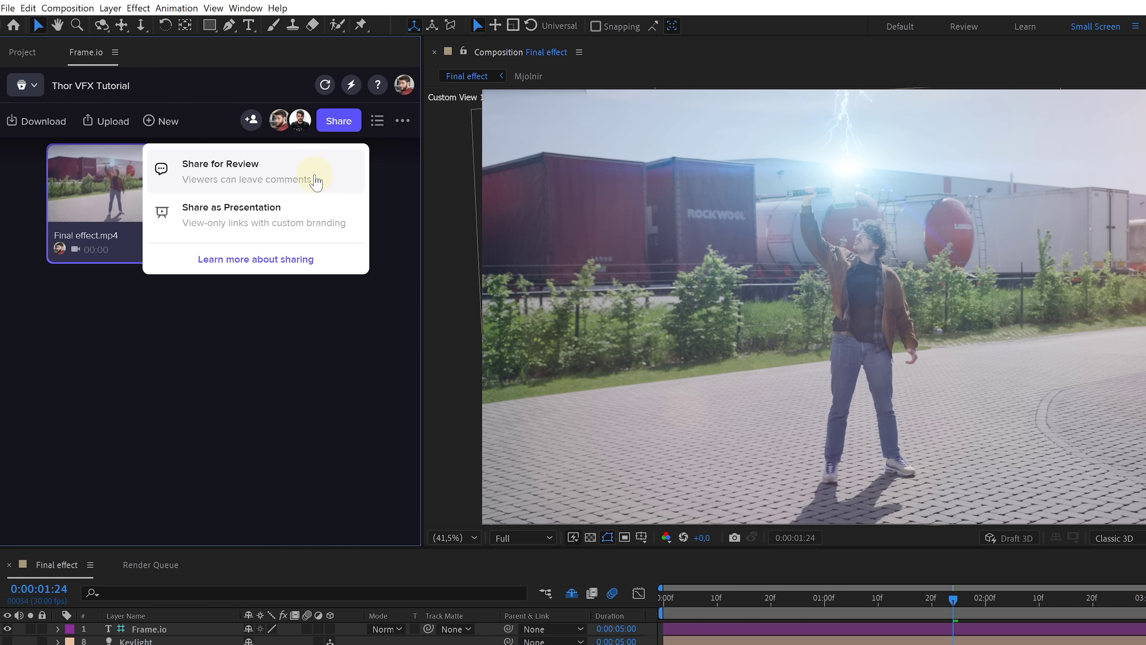
# Step: Create a Share for Review link for Final effect.mp4
pyautogui.click(335, 181)
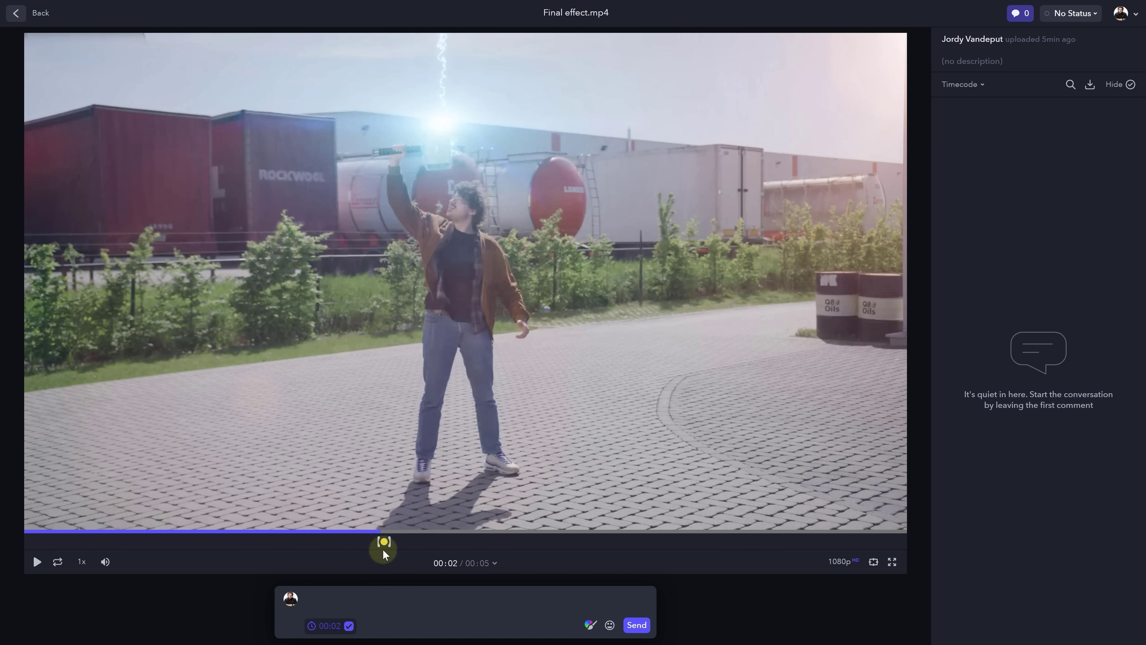
# Step: Comment 'Can the Flare be less bright?' with a red arrow drawn toward the hammer's flare
pyautogui.click(320, 595)
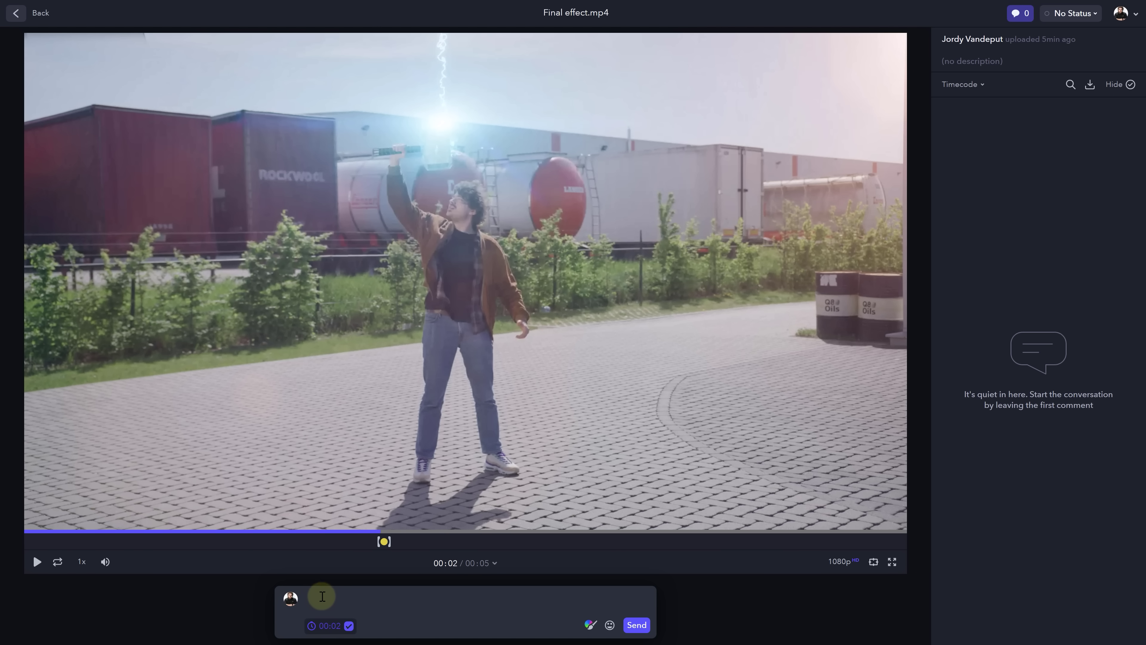
pyautogui.write('Can the Flare be')
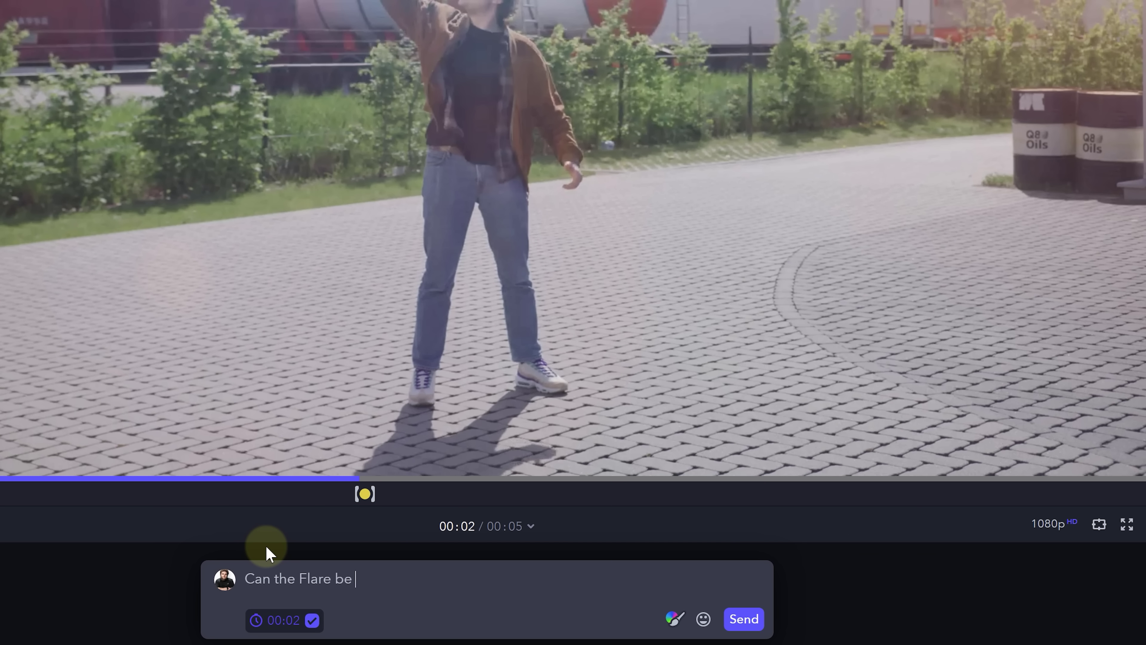
pyautogui.write(' less bright?')
pyautogui.click(674, 618)
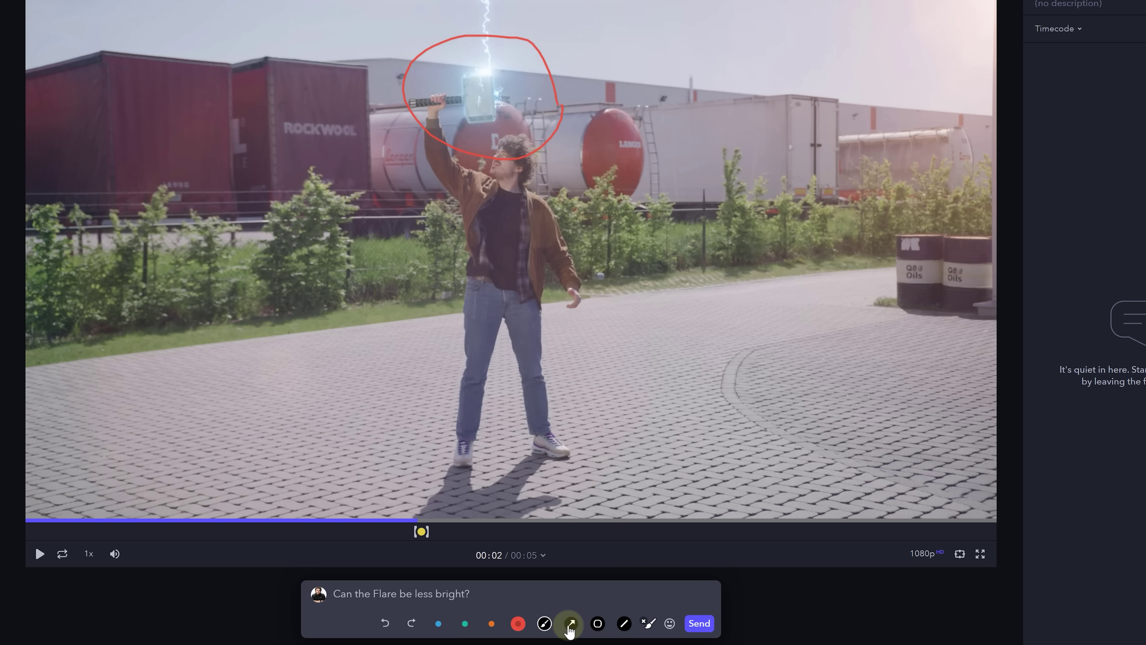
pyautogui.moveTo(645, 381); pyautogui.dragTo(548, 166)
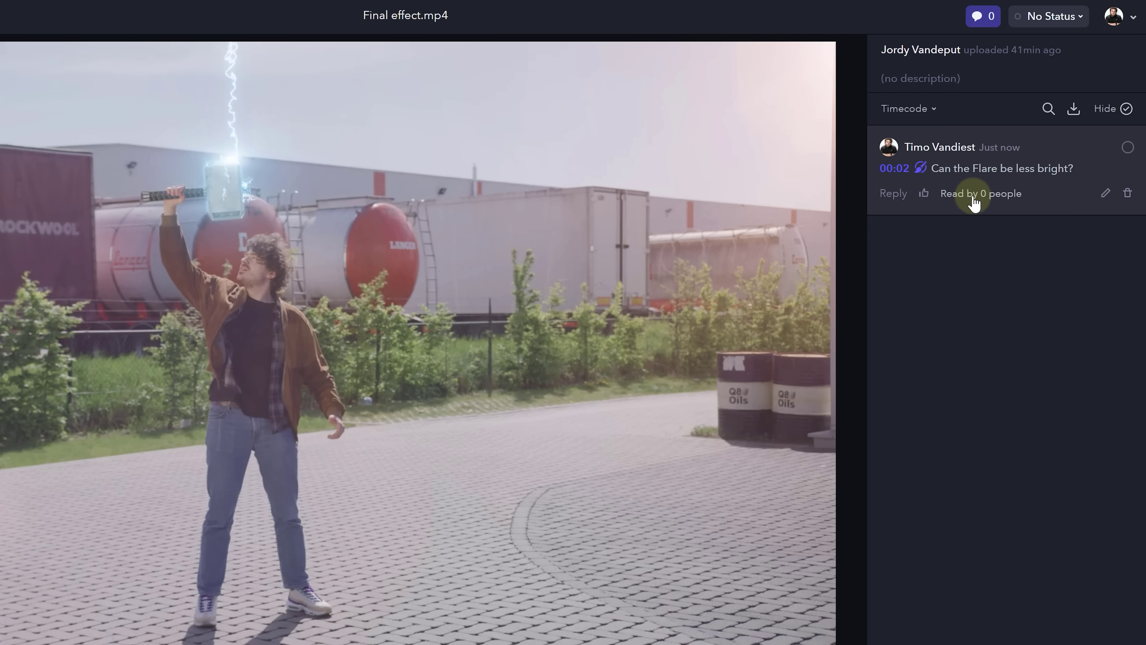
# Step: Set Final effect.mp4's status to Needs Review and reopen it in the review player
pyautogui.click(1046, 16)
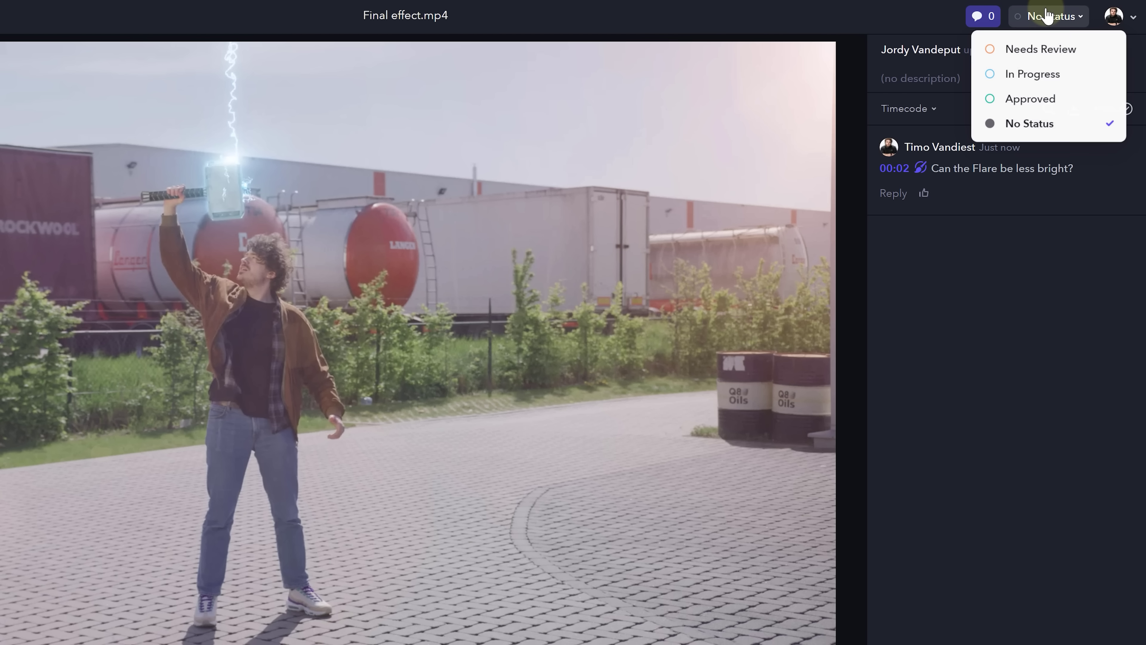
pyautogui.click(1038, 59)
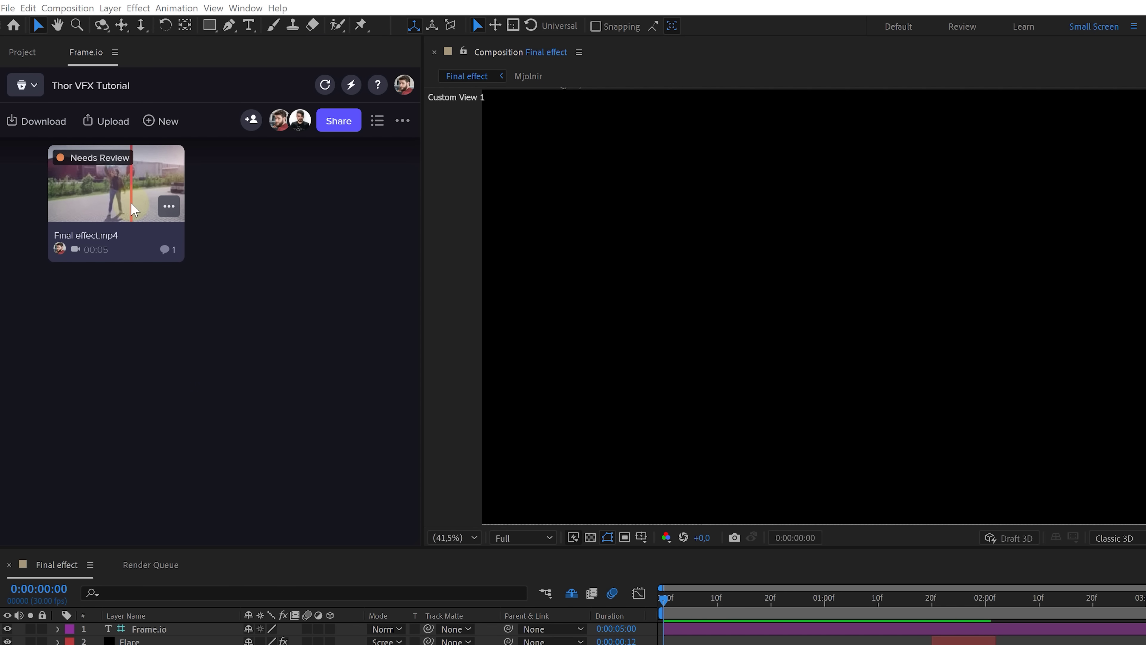
pyautogui.click(134, 208)
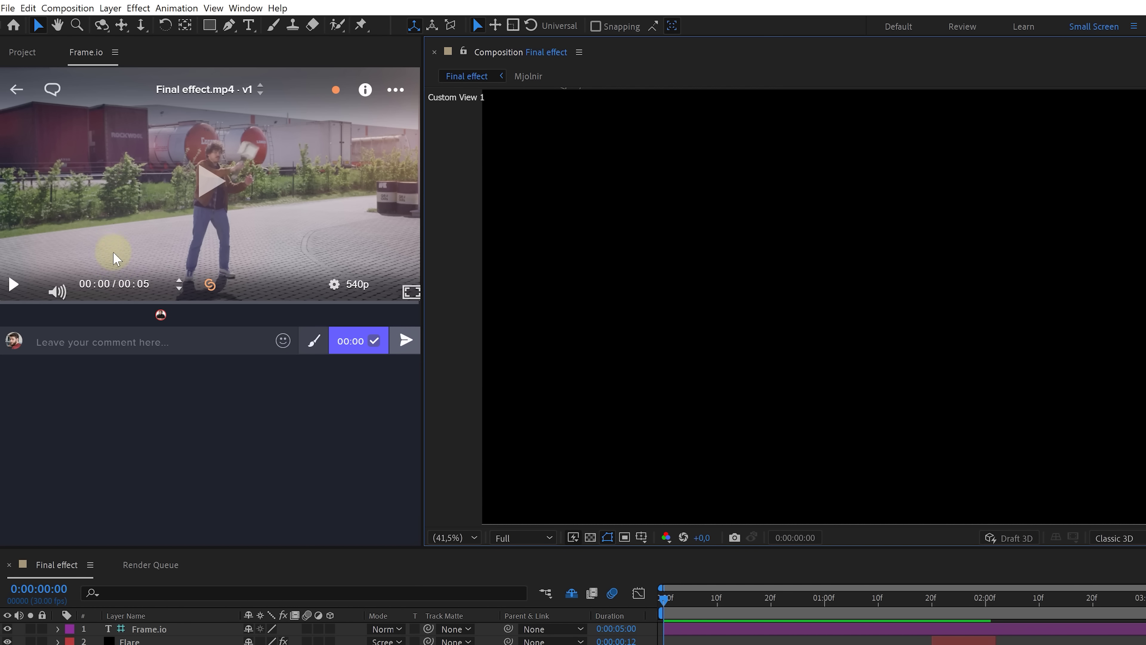
# Step: Reply 'Okay, will do that' to the client's flare comment at 00:01
pyautogui.click(160, 318)
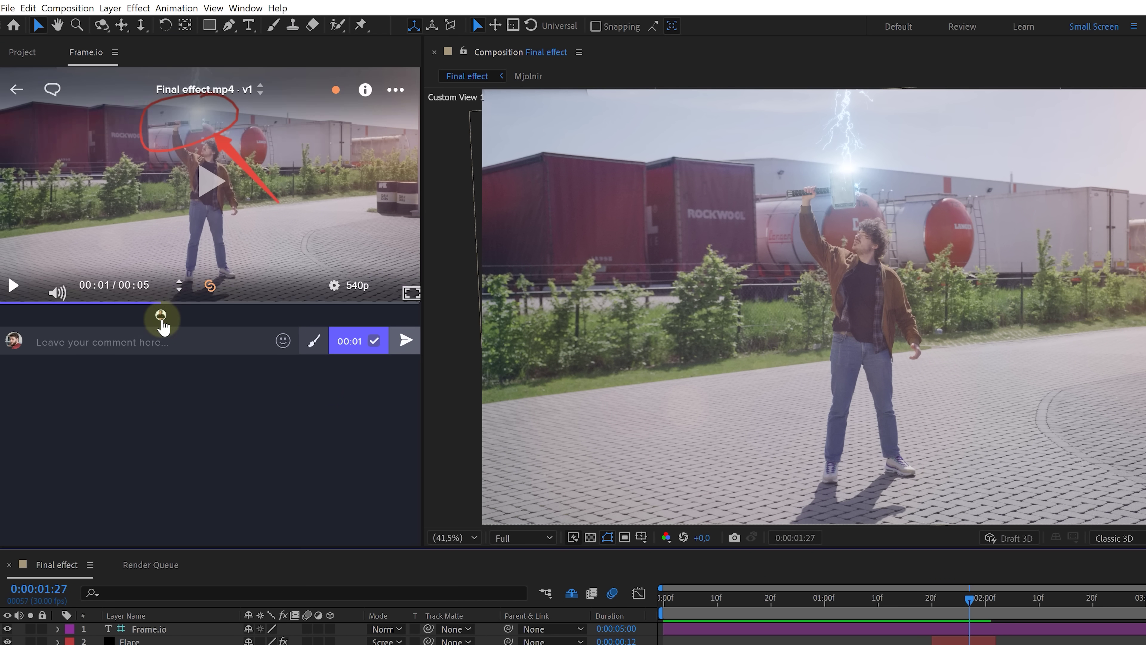
pyautogui.click(82, 166)
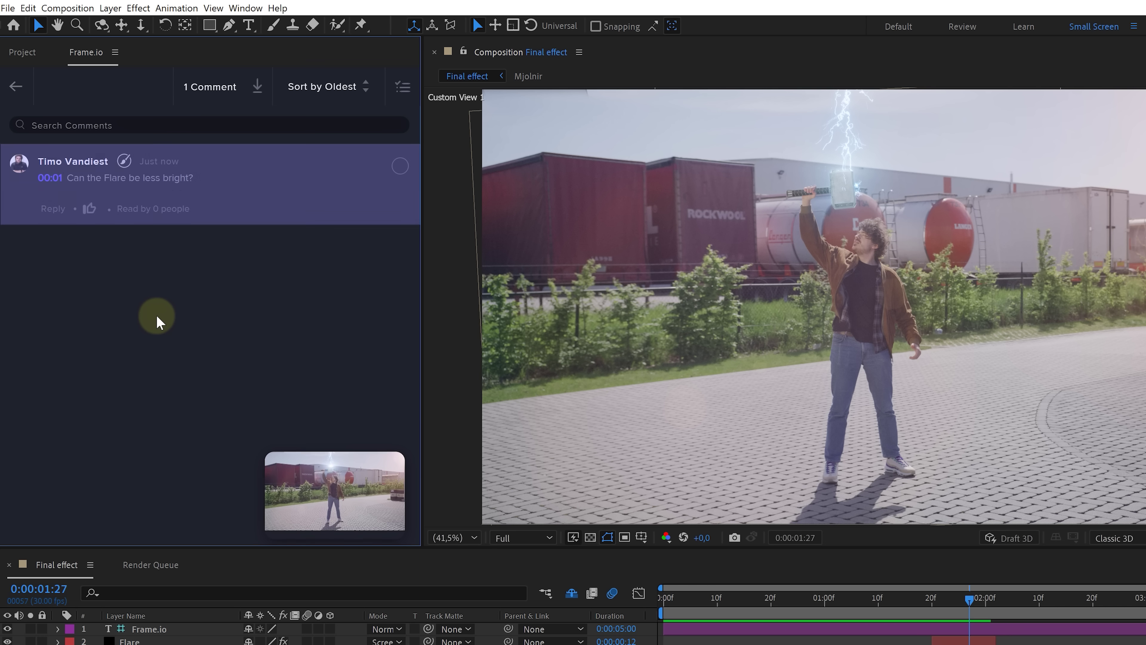
pyautogui.click(52, 209)
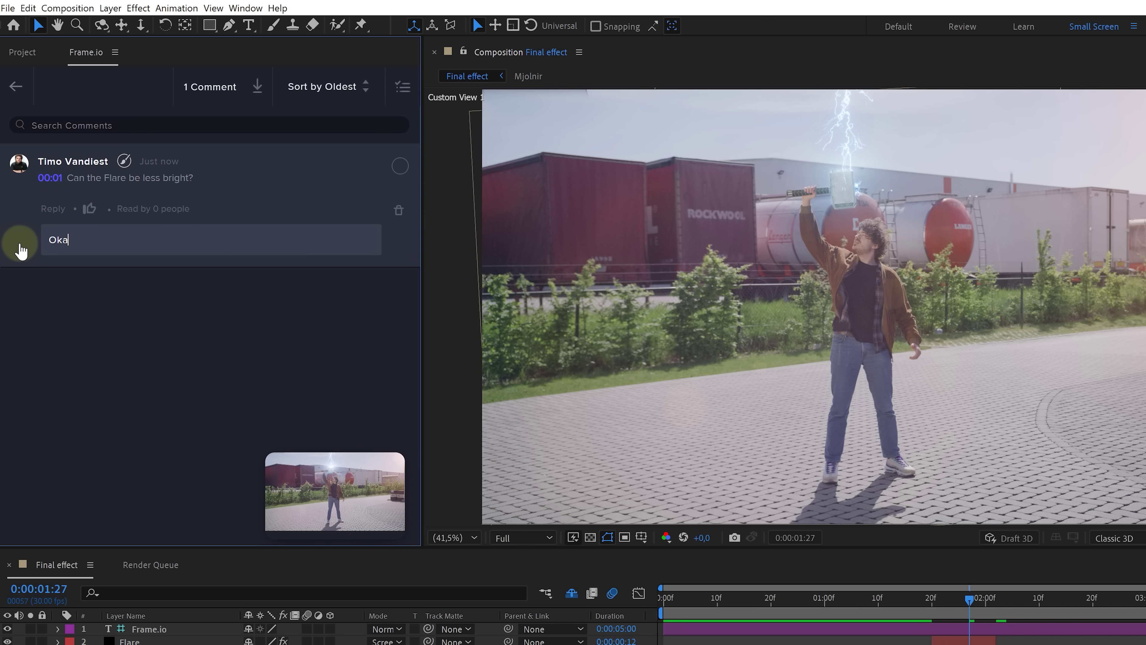
pyautogui.write('Okay, will do that')
pyautogui.press('Return')
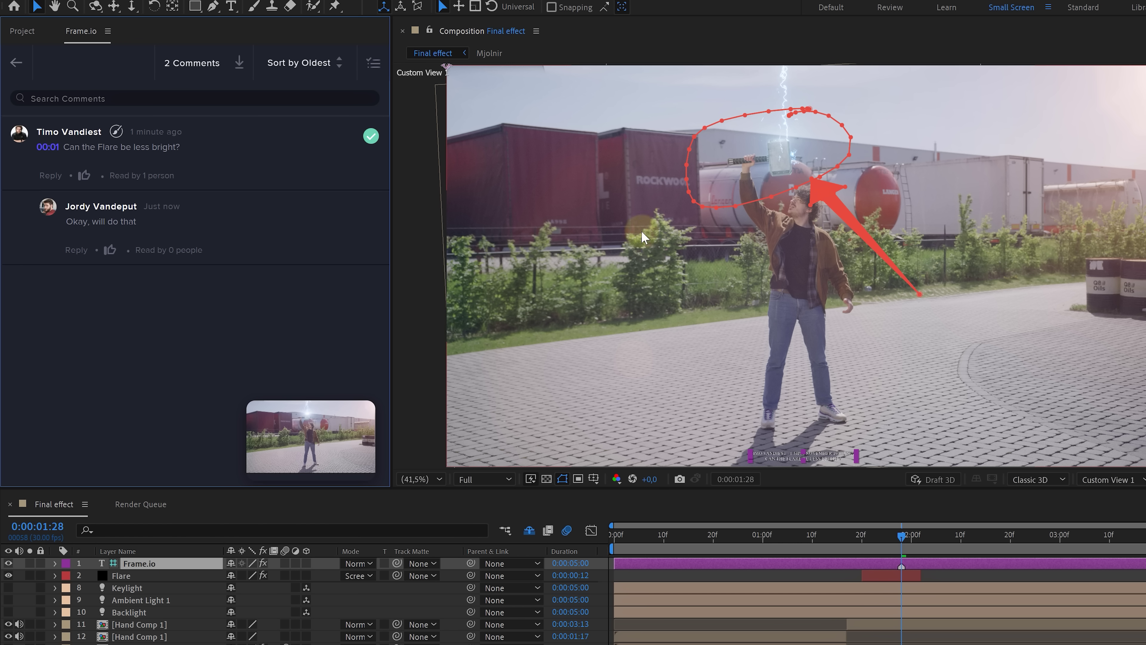
# Step: Return to the Thor VFX Tutorial project's media list in the Frame.io panel
pyautogui.click(16, 63)
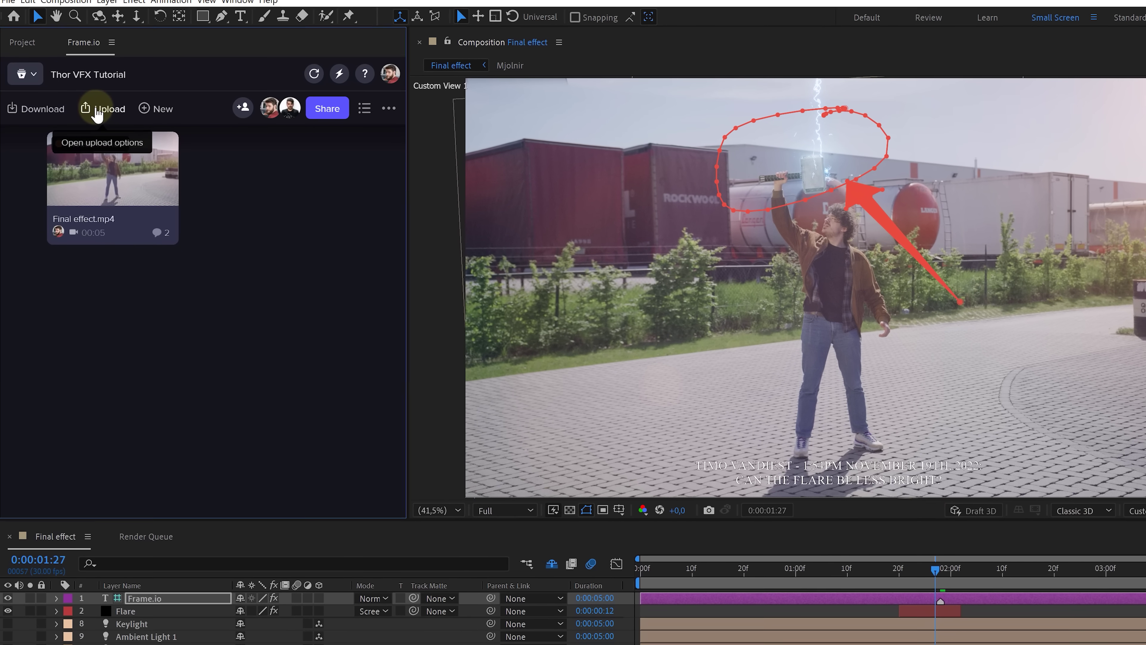
# Step: Re-upload the revised active comp as Final effect with the same H.264 15 Mbps settings
pyautogui.click(94, 96)
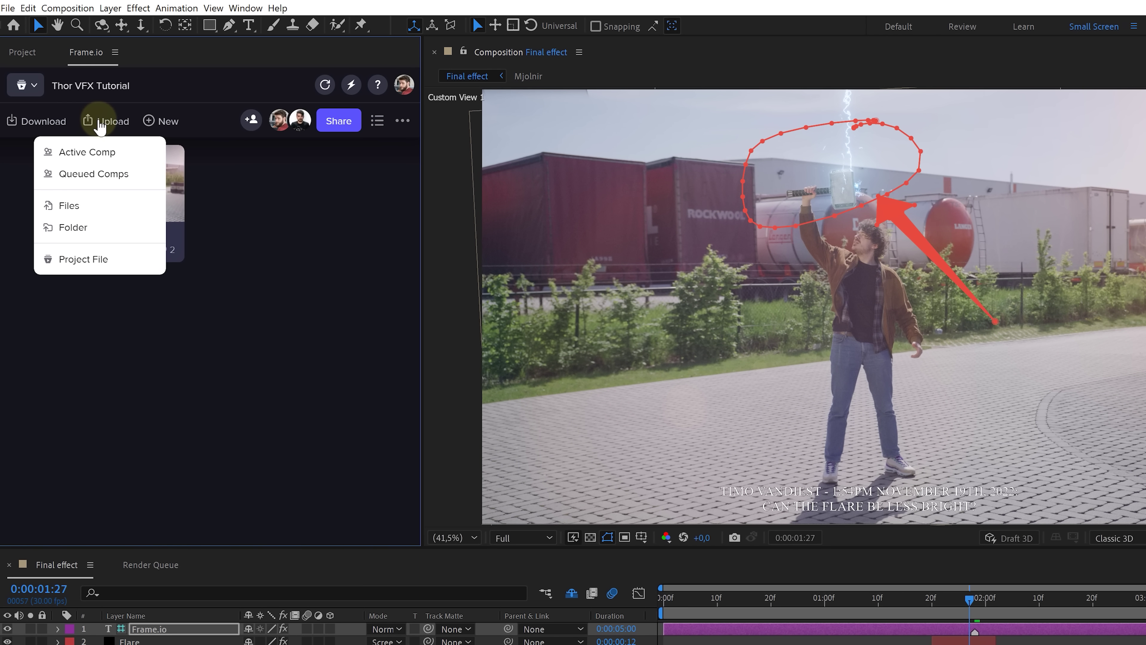
pyautogui.click(112, 156)
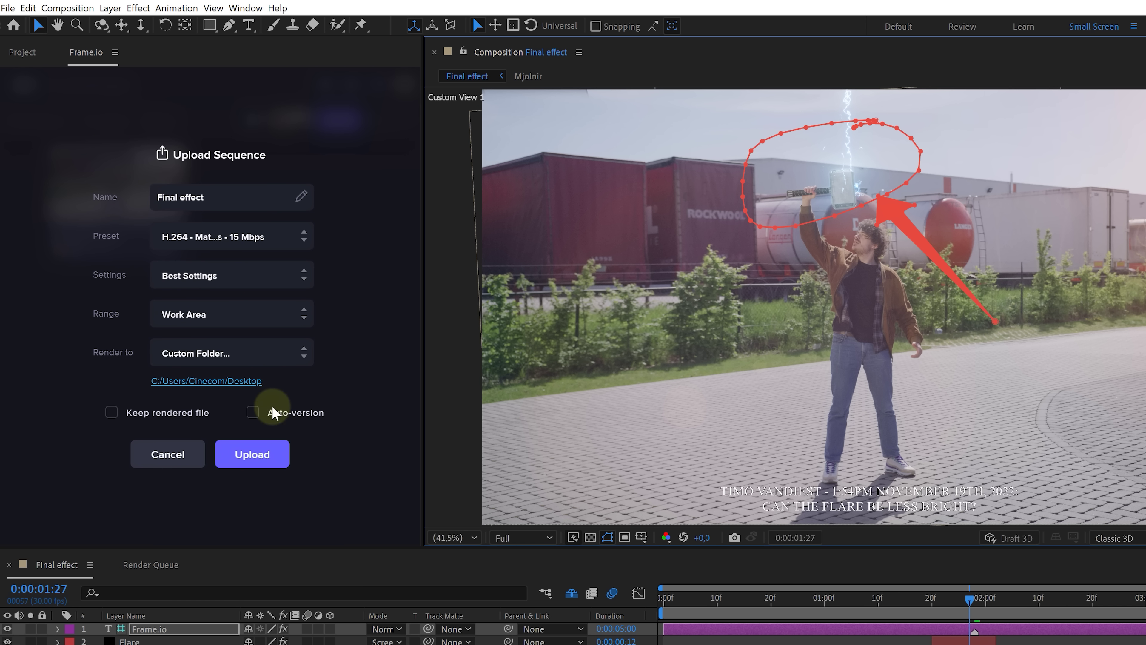
pyautogui.click(253, 454)
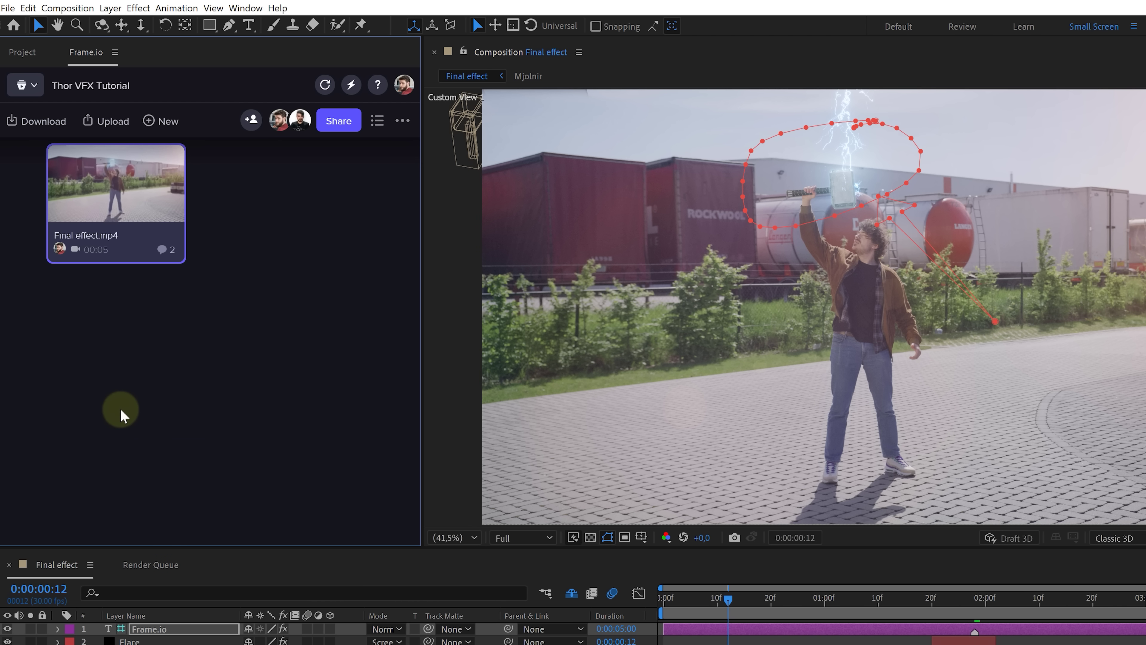
# Step: Generate a Share for Review link for the re-uploaded Final effect.mp4 from the Frame.io panel
pyautogui.click(339, 123)
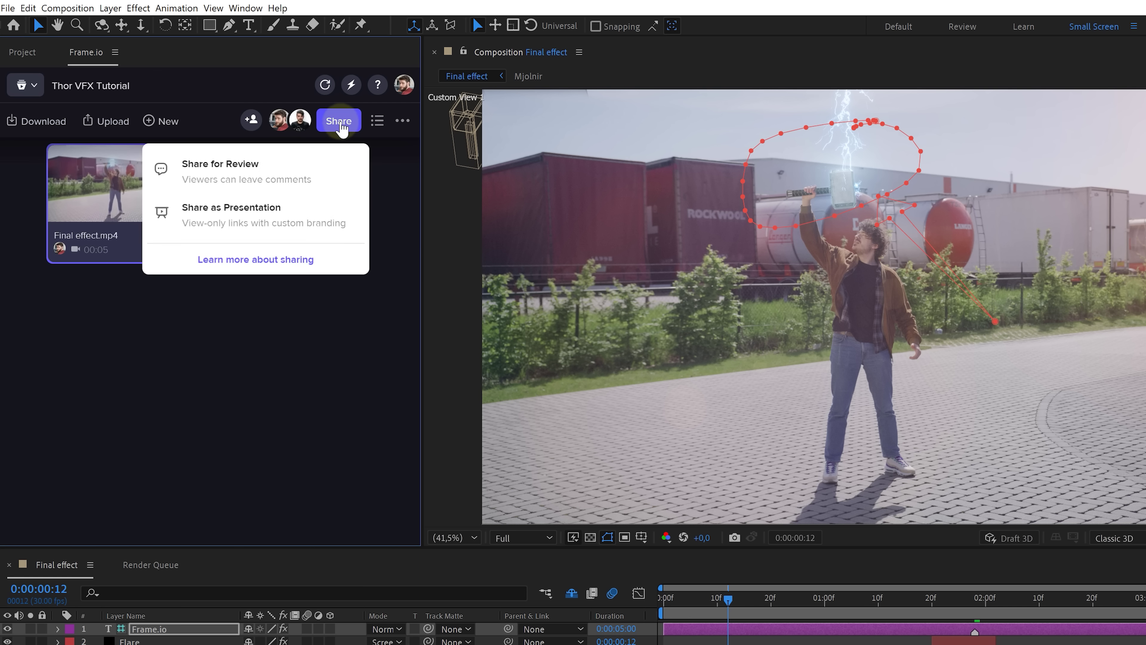
pyautogui.click(325, 171)
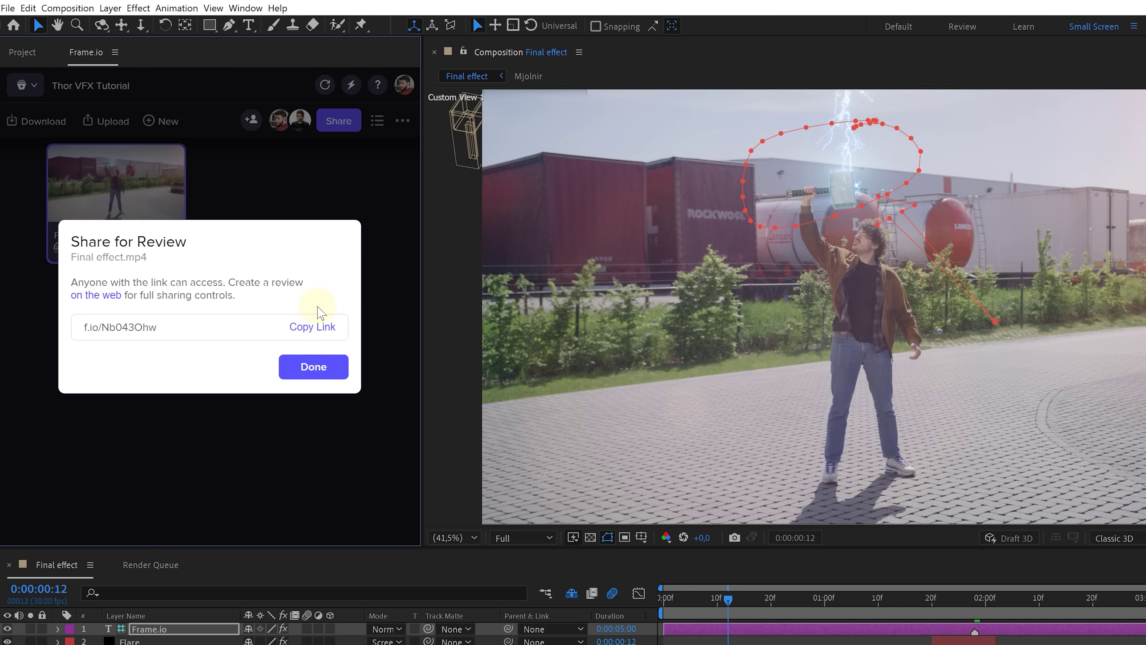